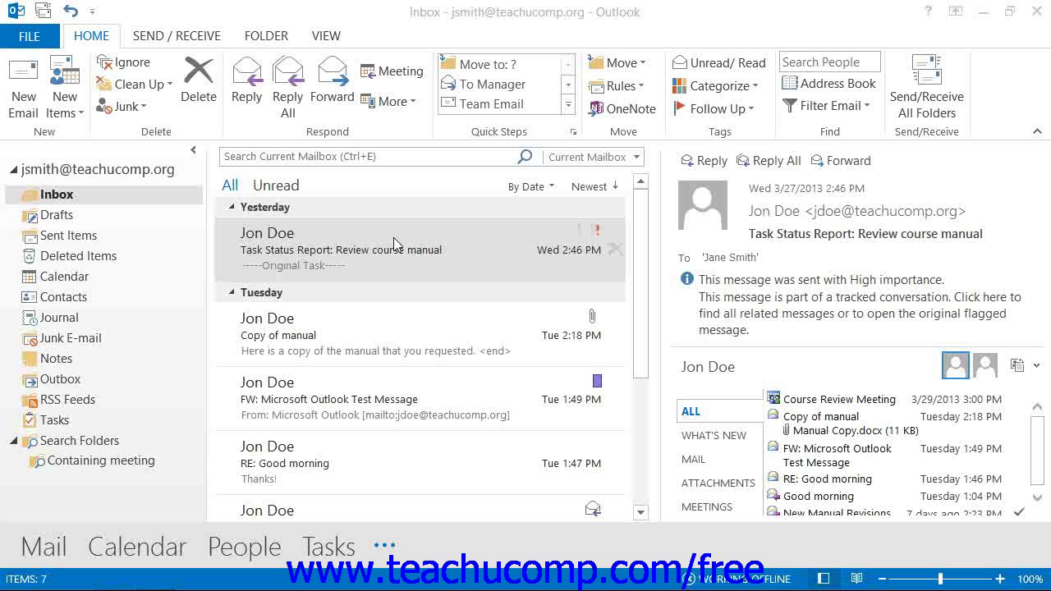
Activate the search of the current mailbox and open its Advanced Find dialog.
left_click(387, 233)
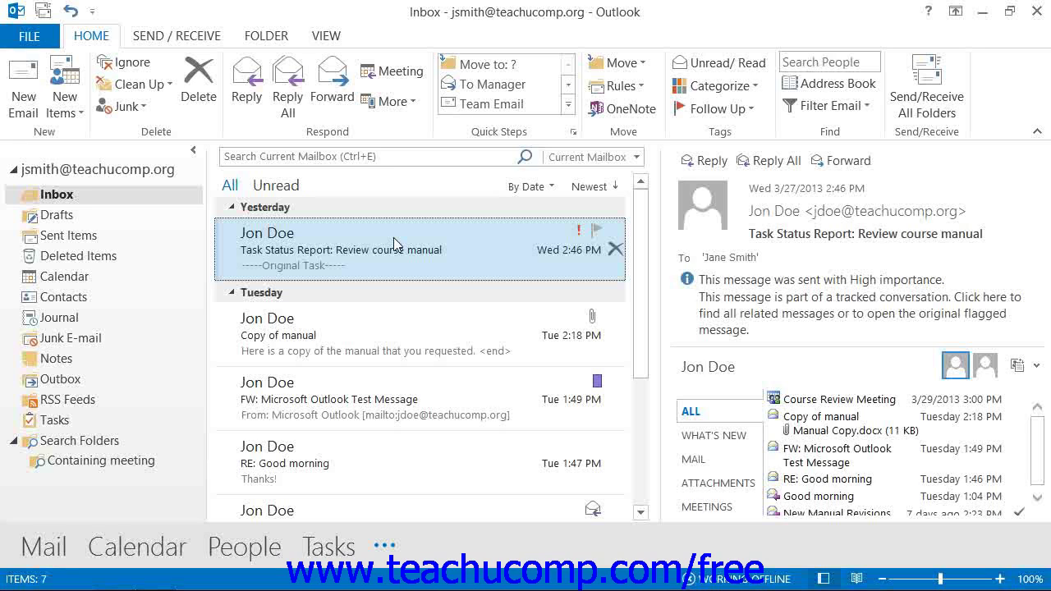
left_click(360, 156)
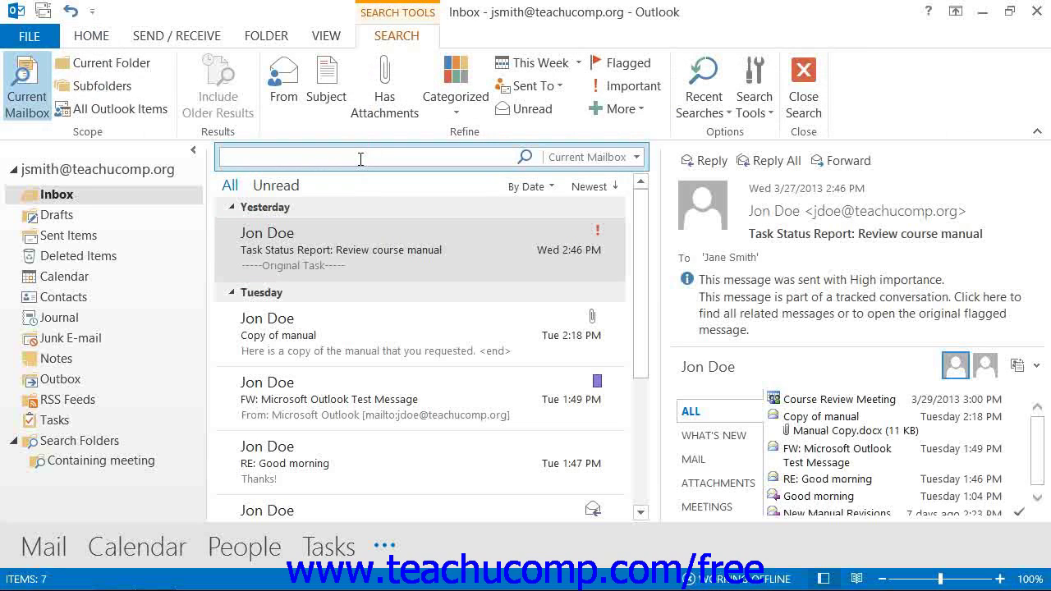
left_click(389, 41)
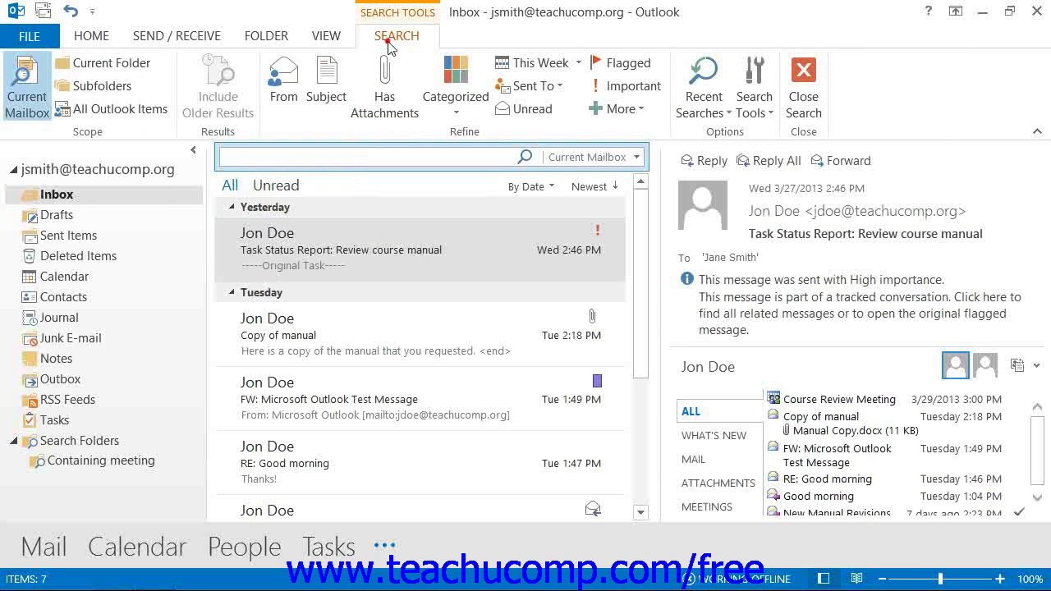
left_click(764, 115)
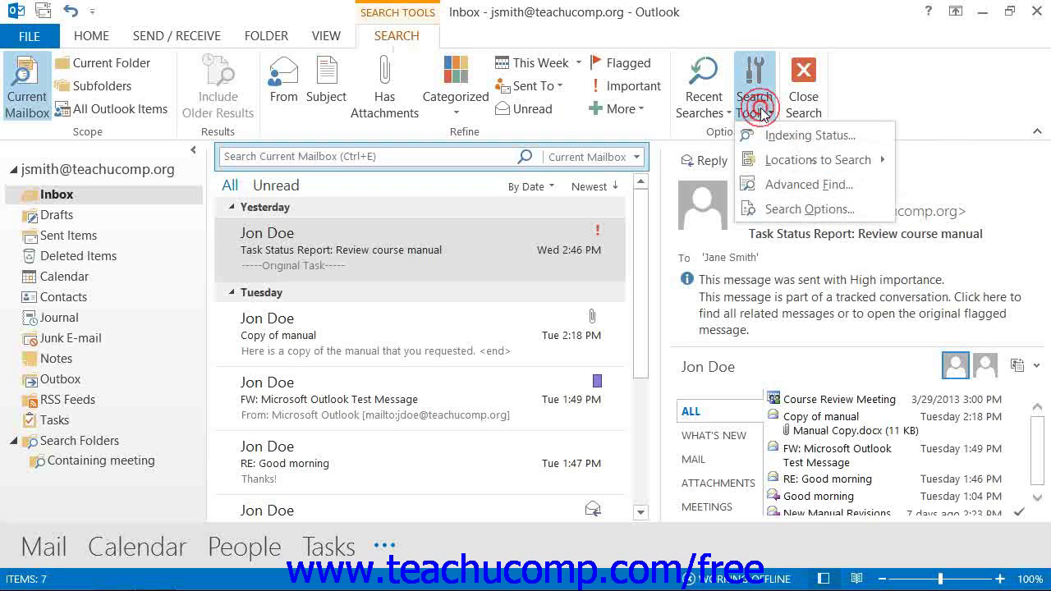
left_click(800, 186)
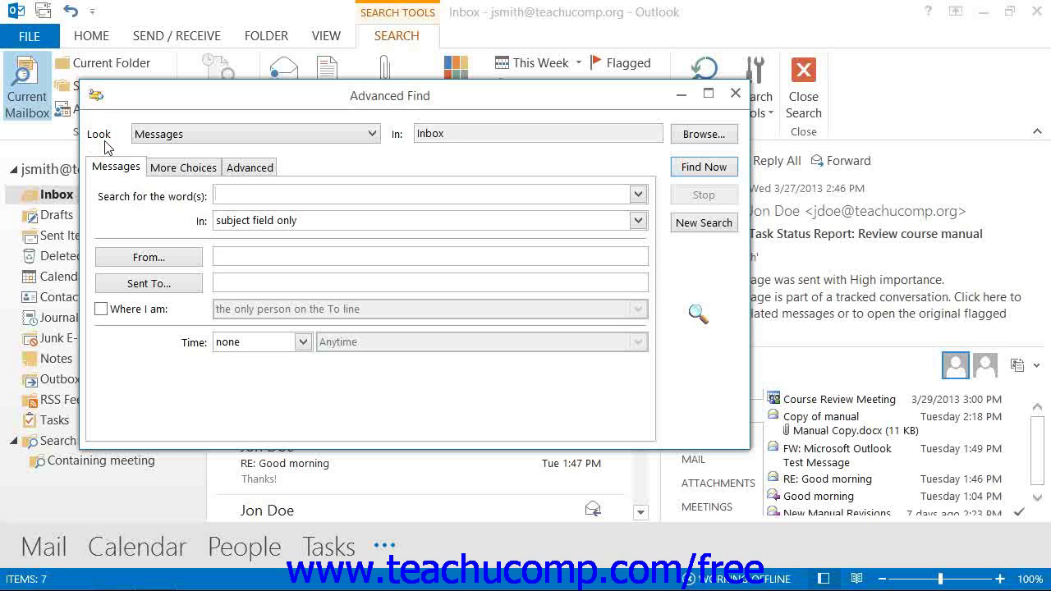
Set the find to look for any type of Outlook item, keeping the whole mailbox with subfolders as the search location.
left_click(366, 132)
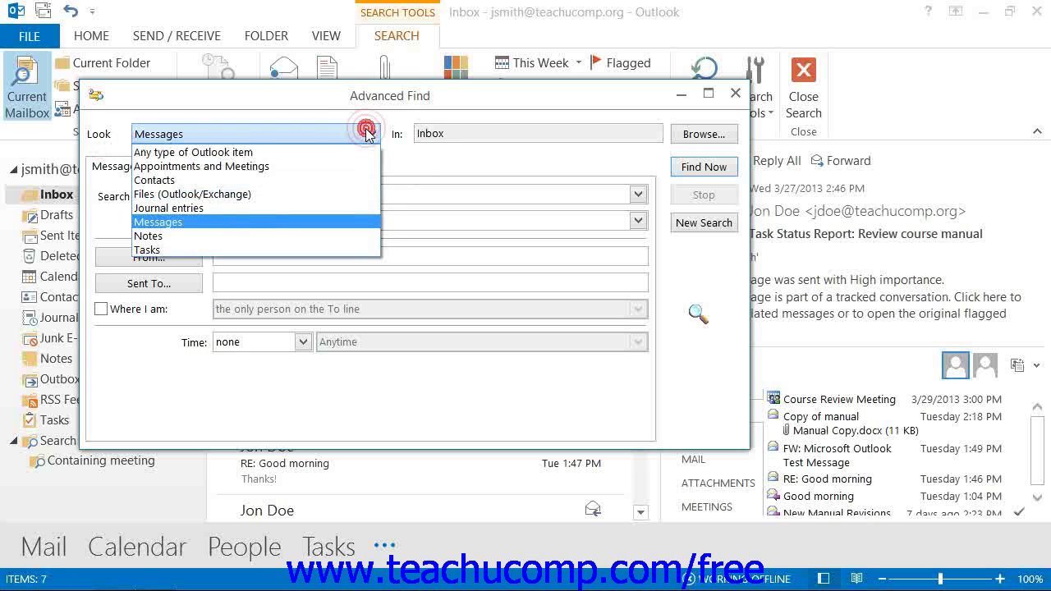
left_click(277, 152)
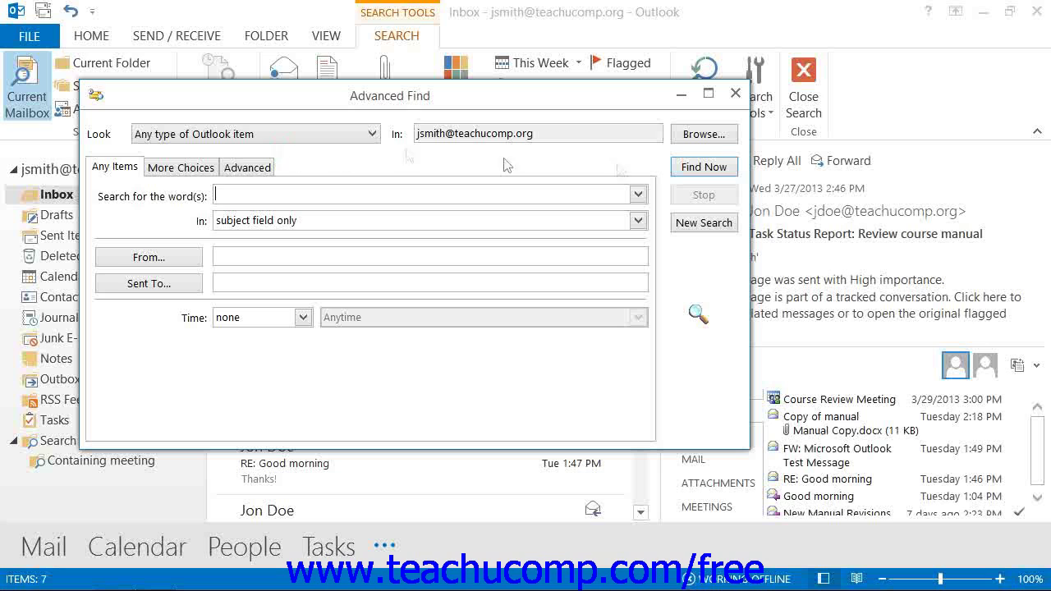
left_click(711, 137)
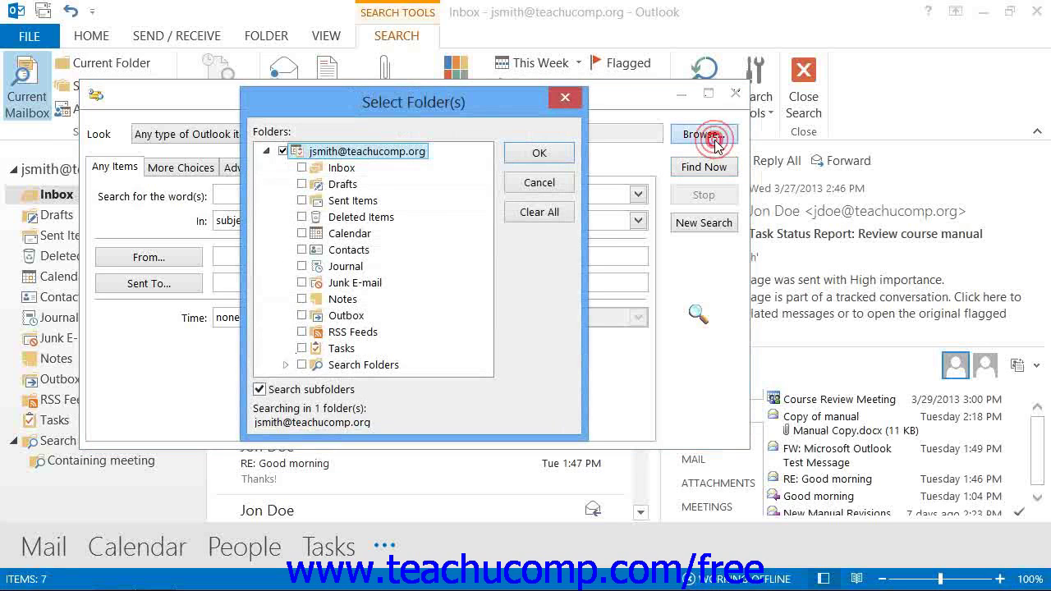
left_click(538, 156)
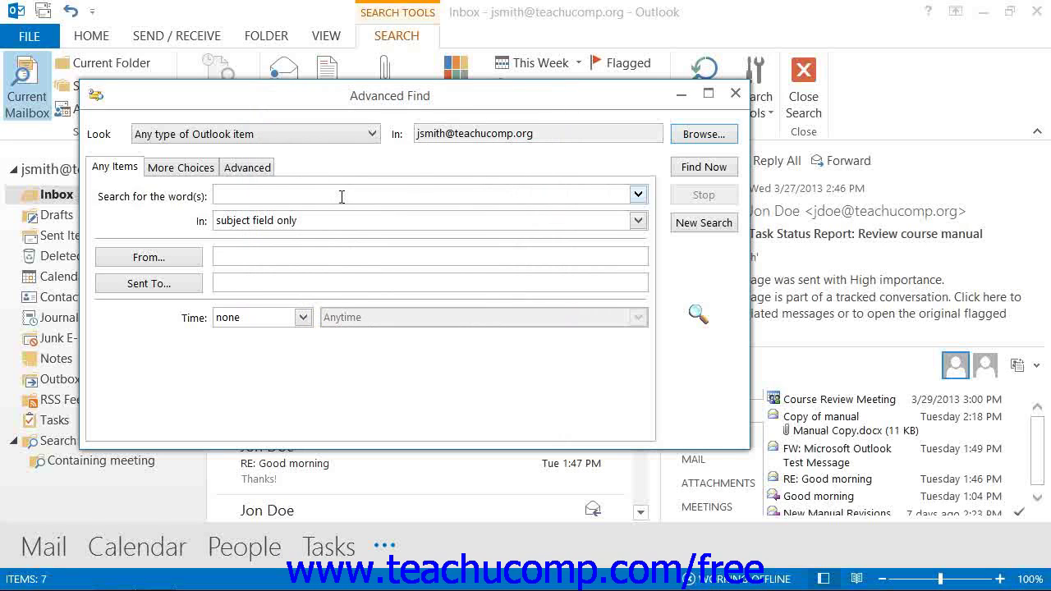
left_click(115, 169)
left_click(168, 173)
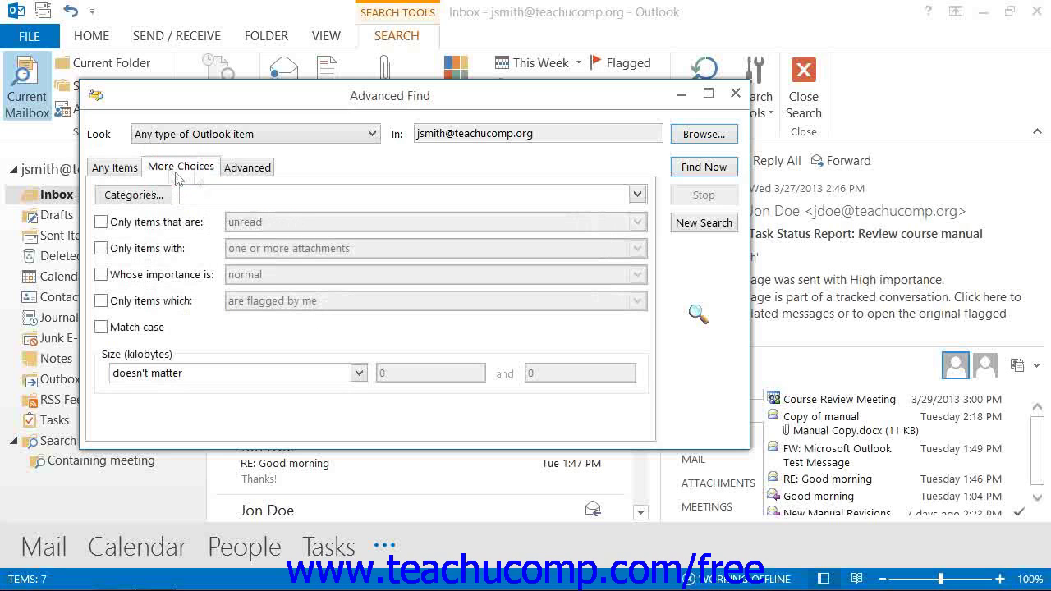
left_click(243, 180)
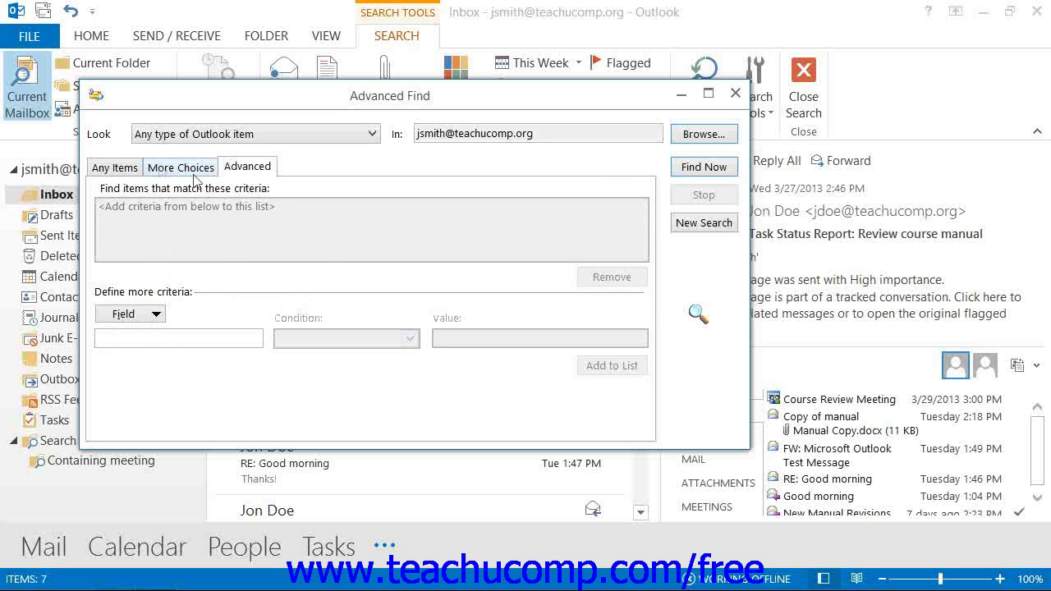
left_click(119, 170)
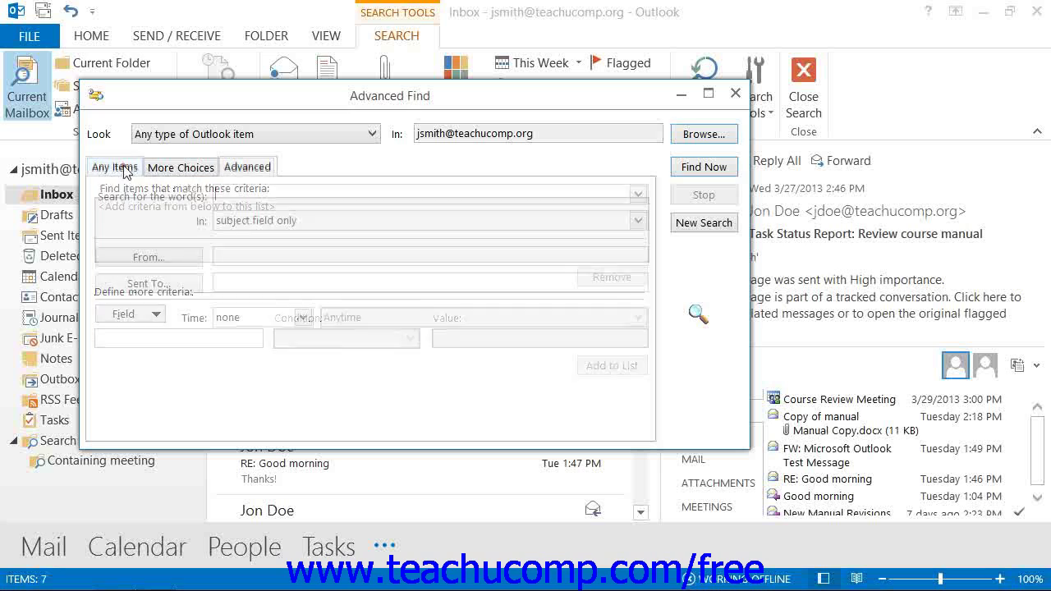
Restrict the find to items in the Purple Category and run the search.
left_click(168, 178)
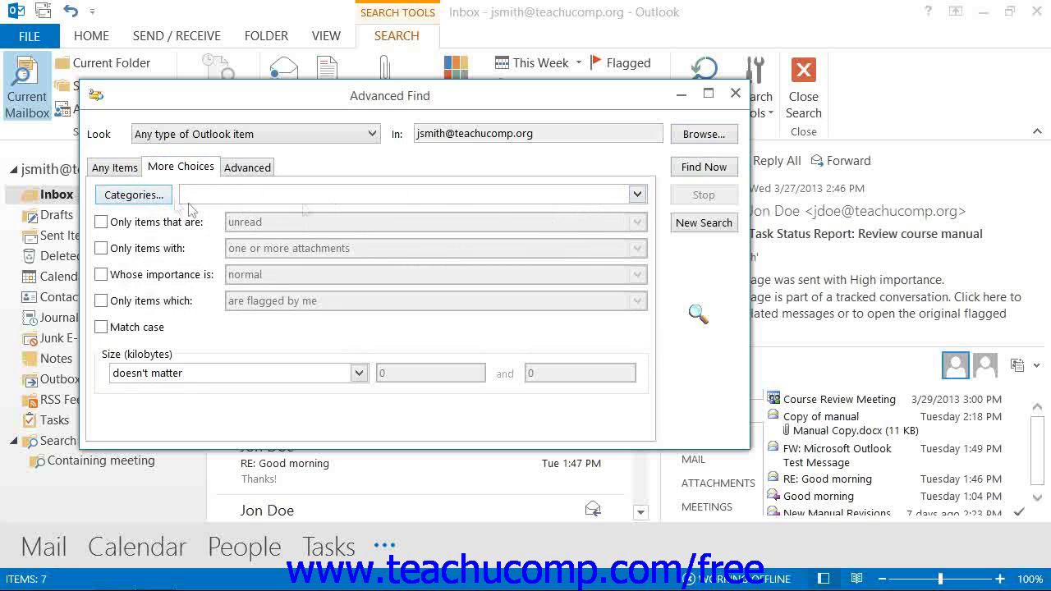
left_click(637, 194)
left_click(638, 194)
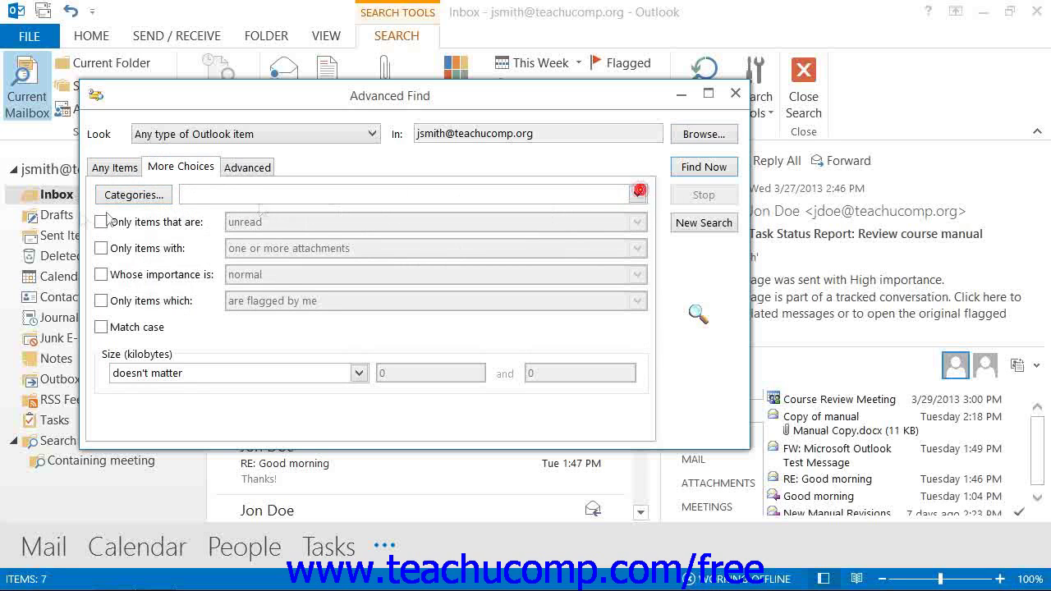
left_click(133, 195)
left_click(209, 236)
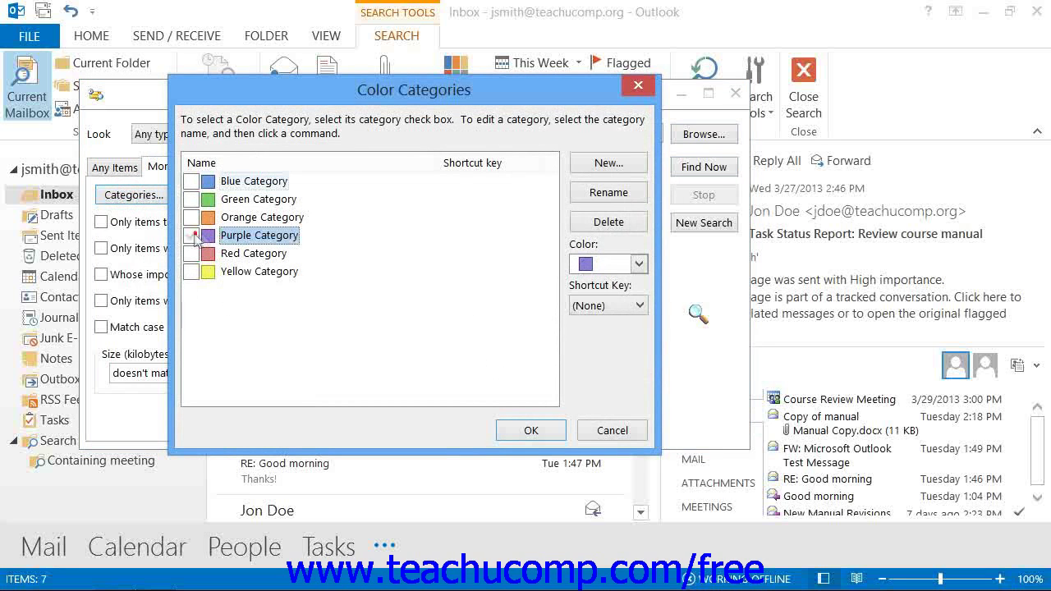
left_click(190, 236)
left_click(531, 431)
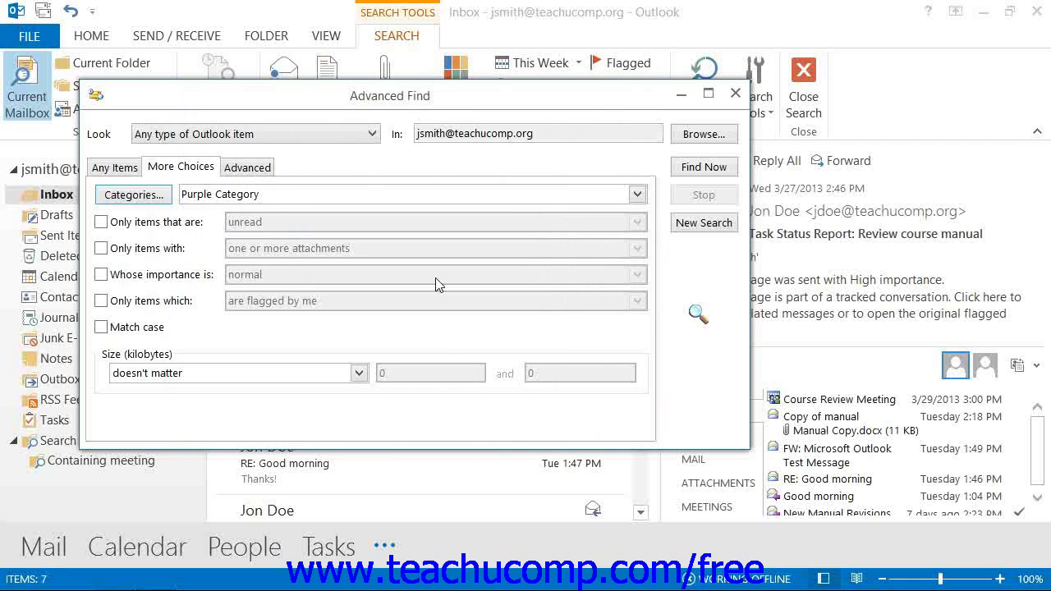
left_click(690, 171)
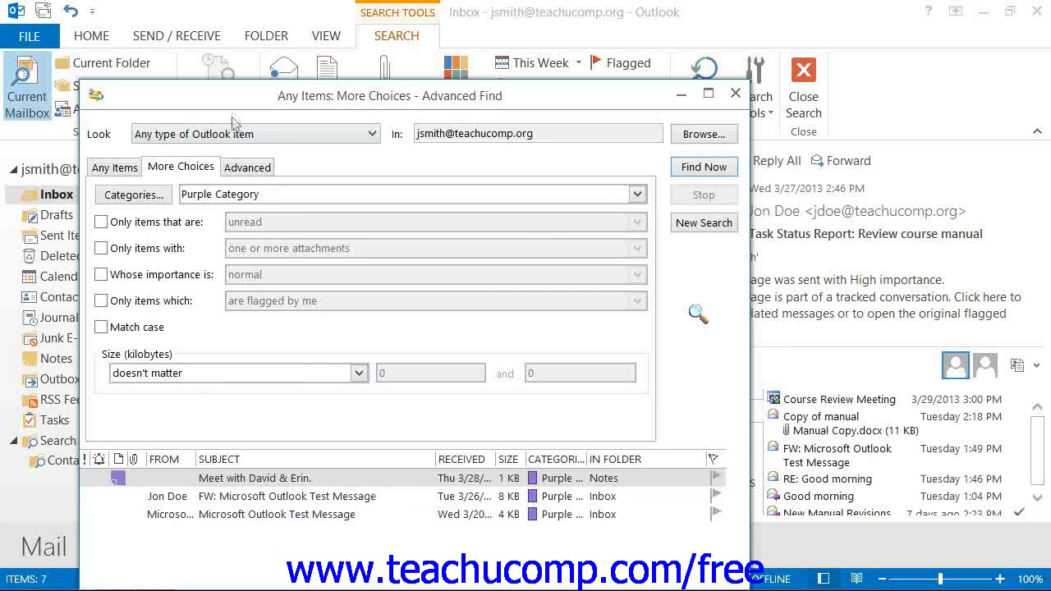
Open the note and the "FW: Microsoft Outlook Test Message" email from the search results, closing each after viewing.
left_click_drag(231, 96, 305, 23)
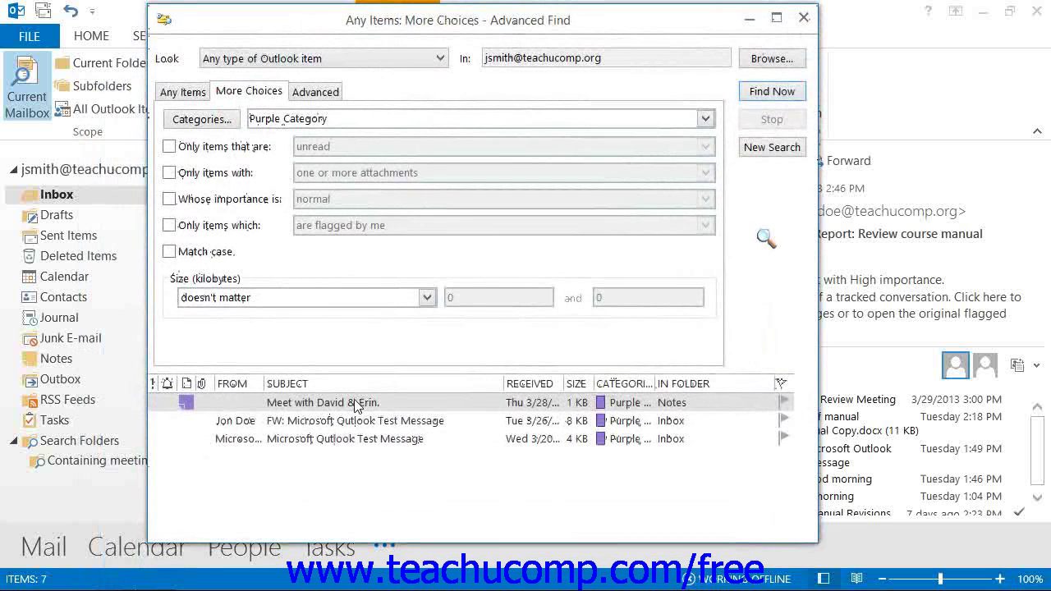
left_click(368, 443)
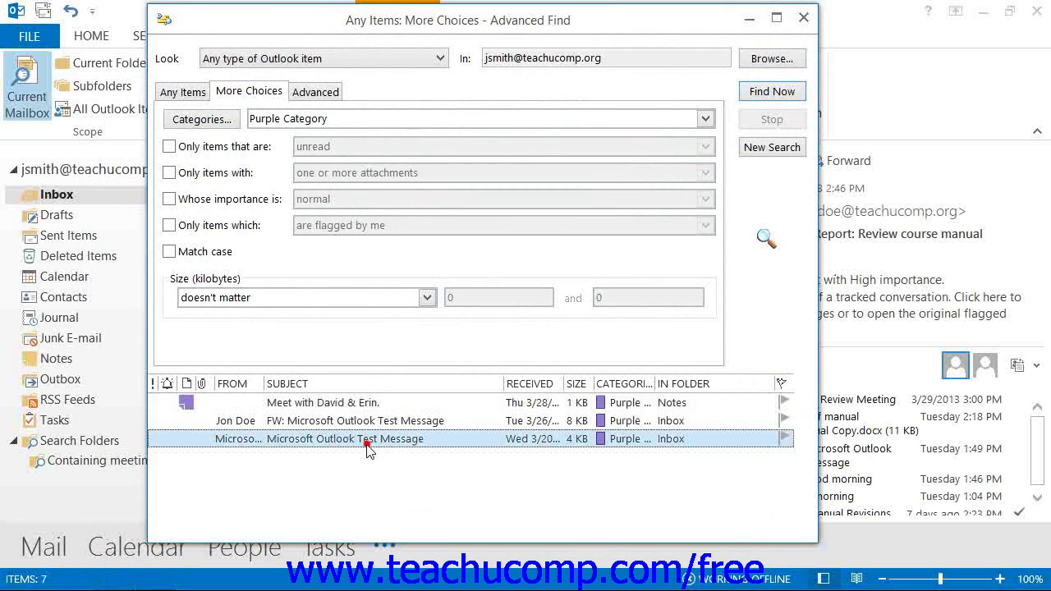
left_click(347, 404)
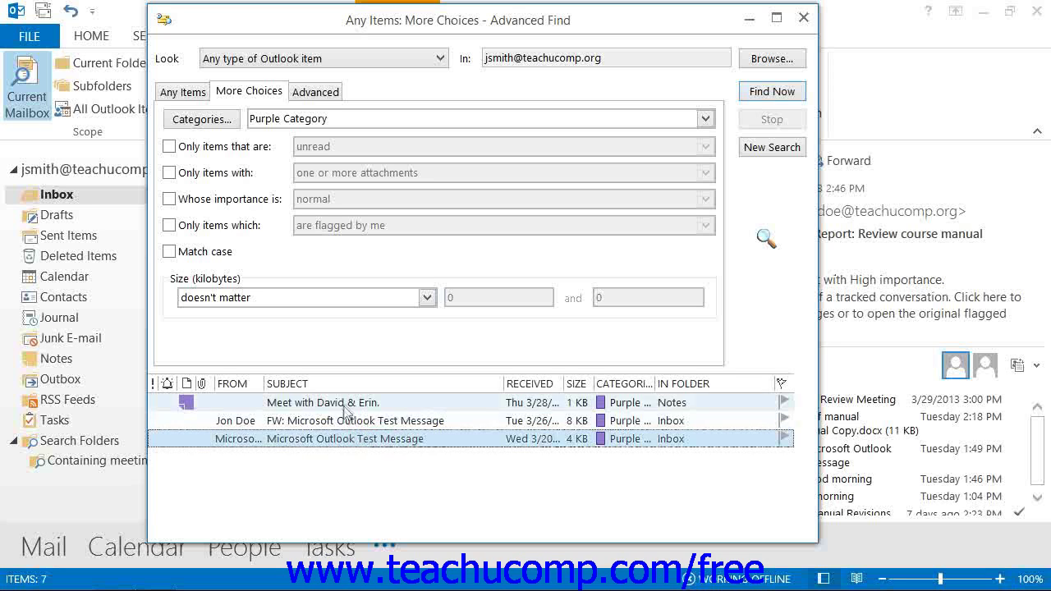
double_click(348, 404)
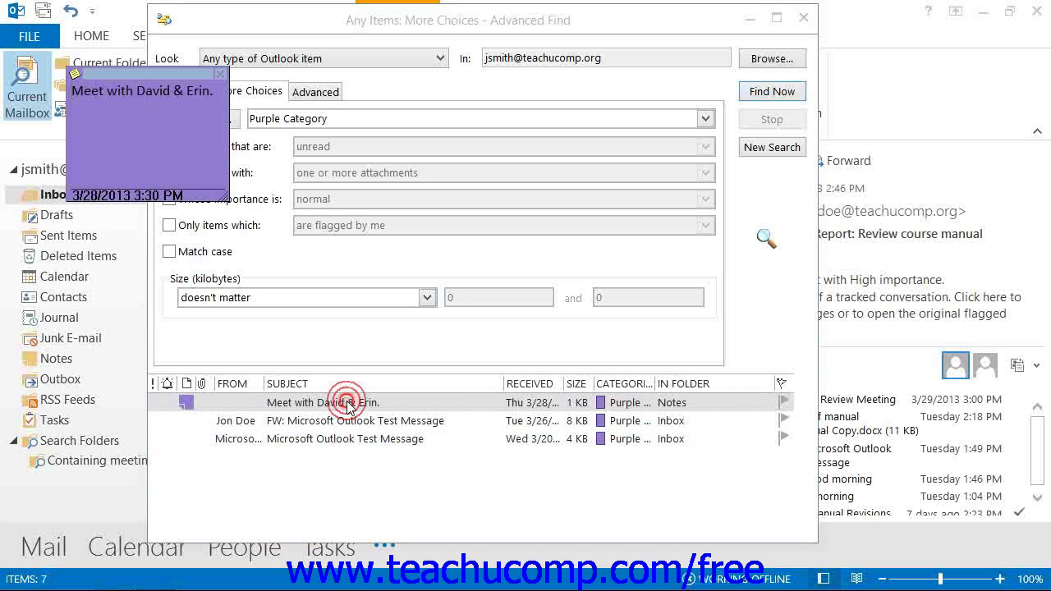
left_click(220, 76)
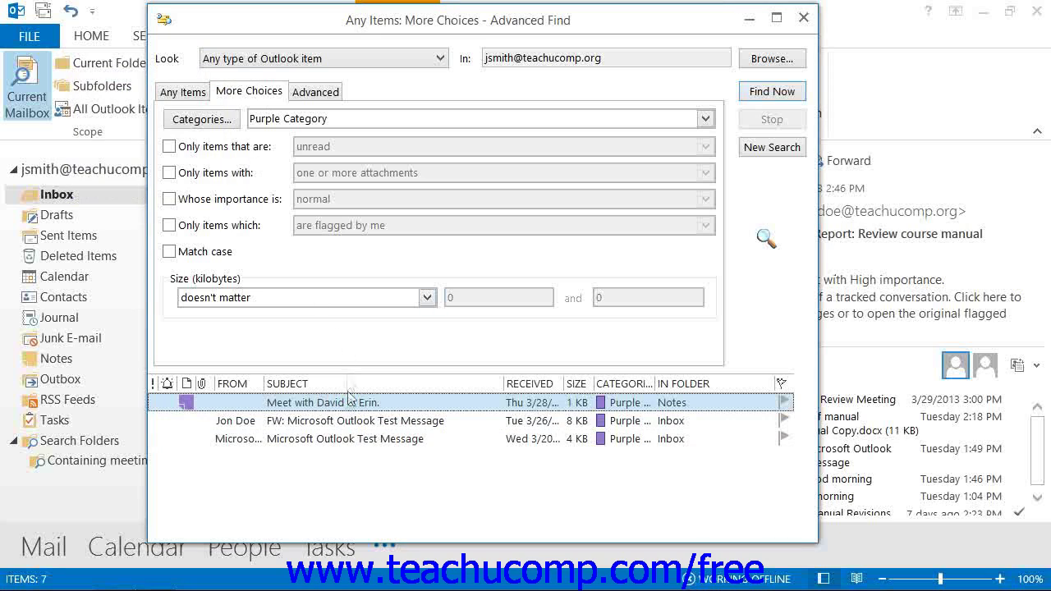
left_click(349, 416)
double_click(349, 418)
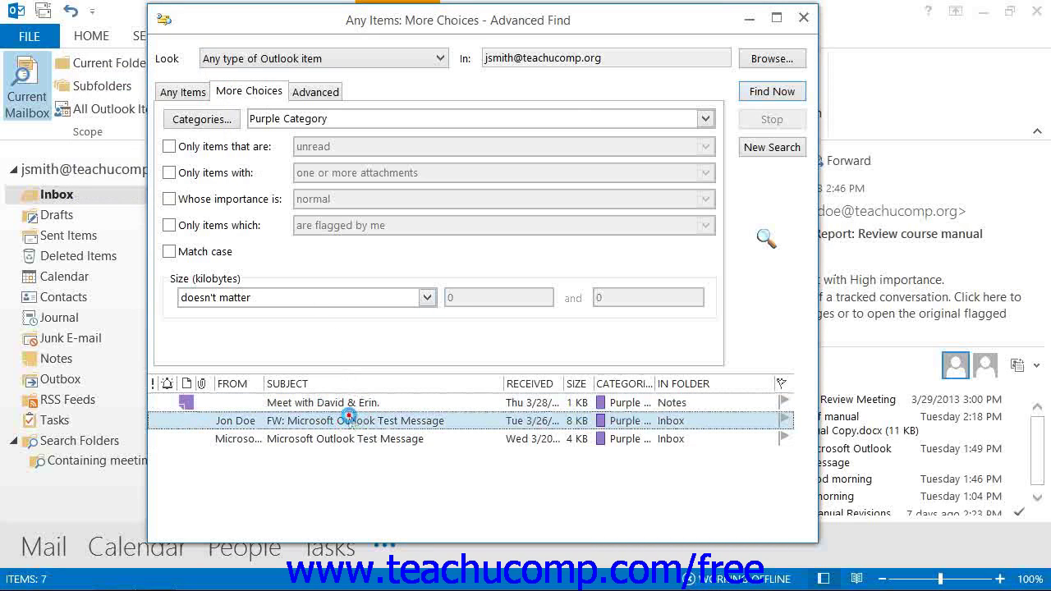
left_click(1036, 12)
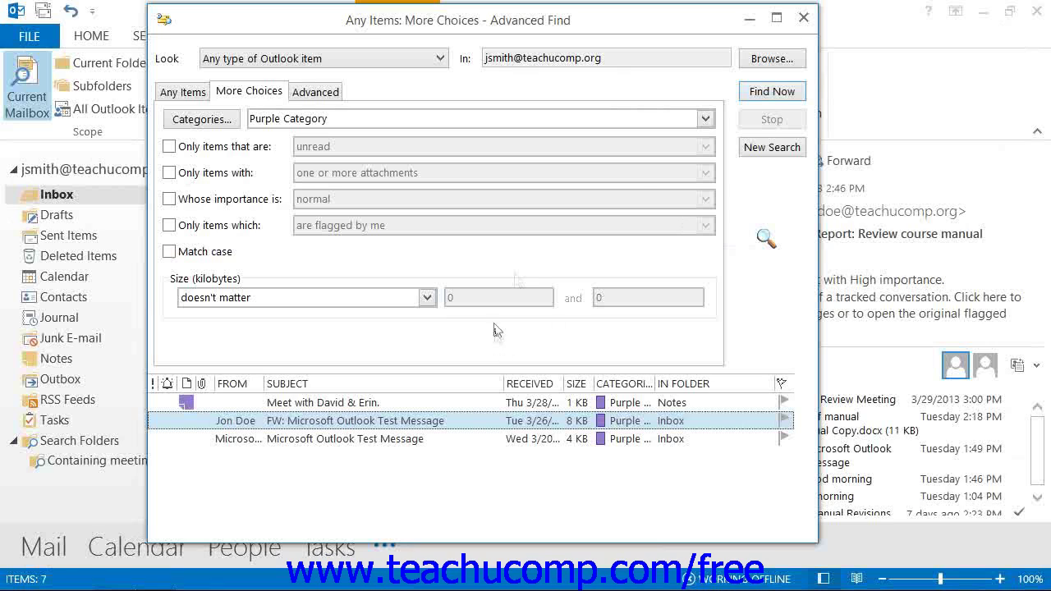
Close Advanced Find and exit the mailbox search to return to the normal inbox.
left_click(803, 18)
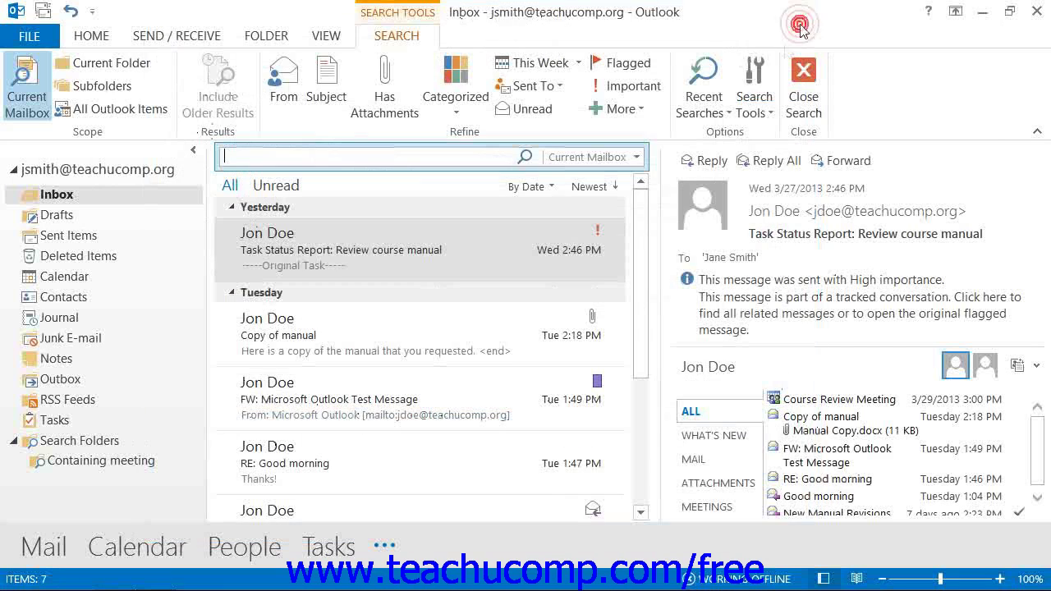
left_click(805, 100)
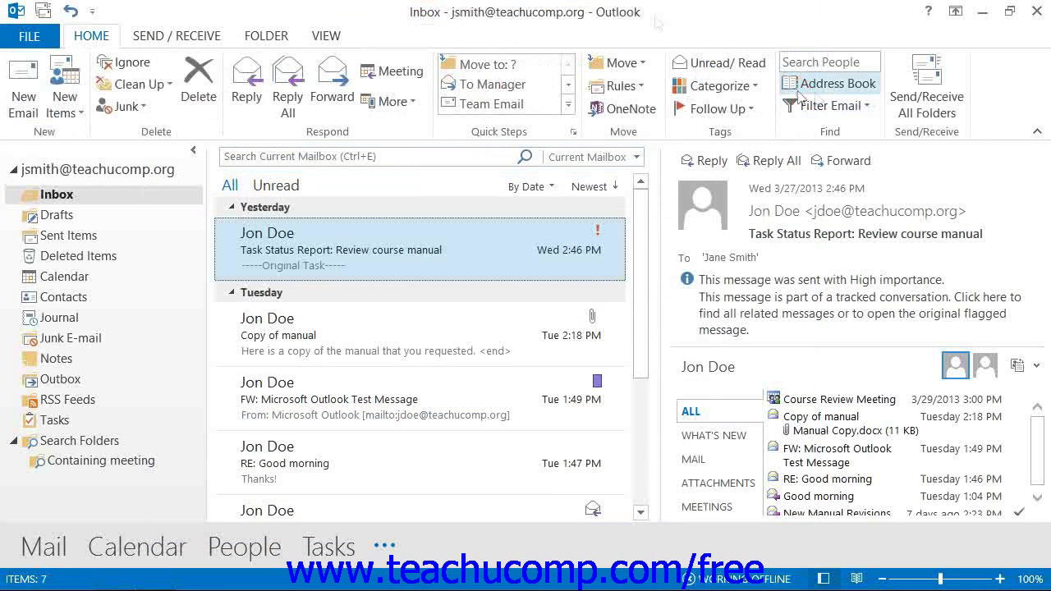